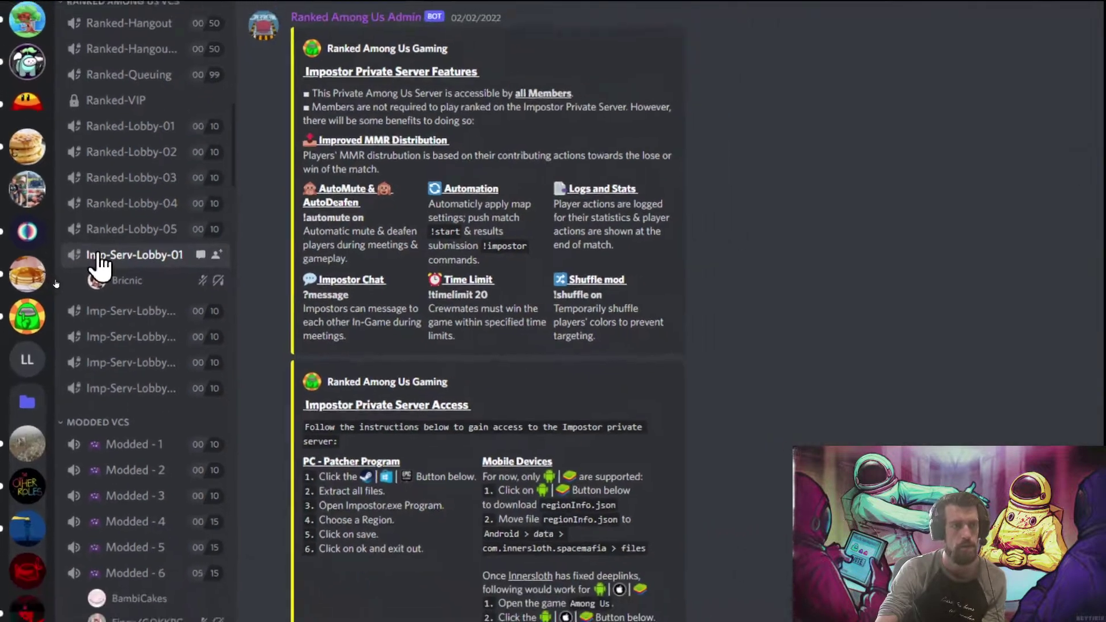
# - Review the Impostor private server features and the PC and mobile access instructions in the impostor-server channel
pyautogui.scroll(5, 57, 286)
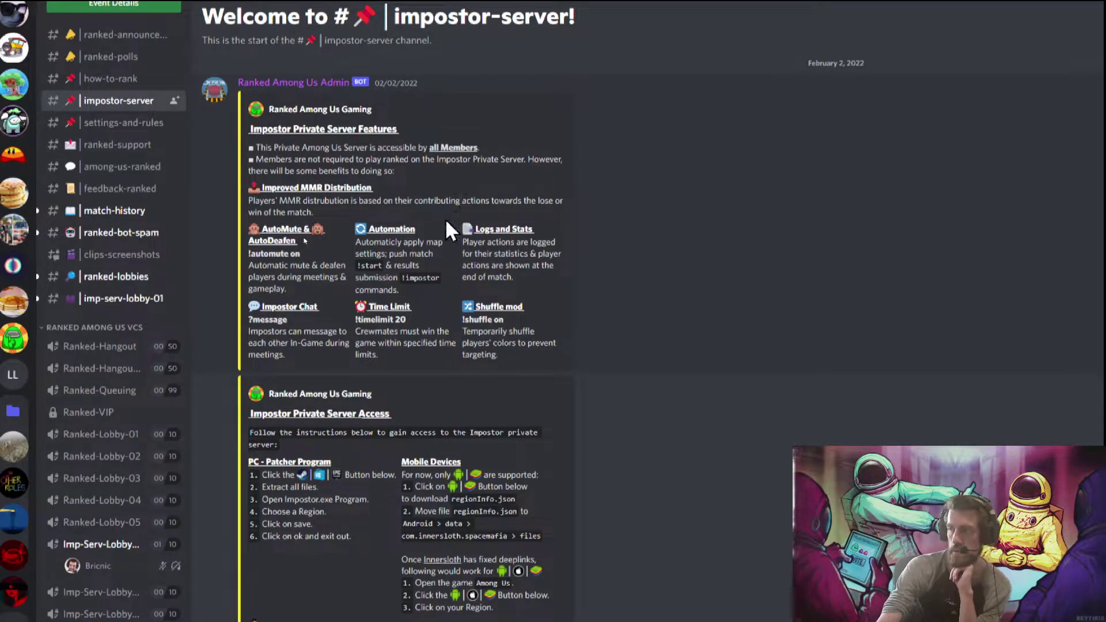
pyautogui.scroll(-5, 448, 229)
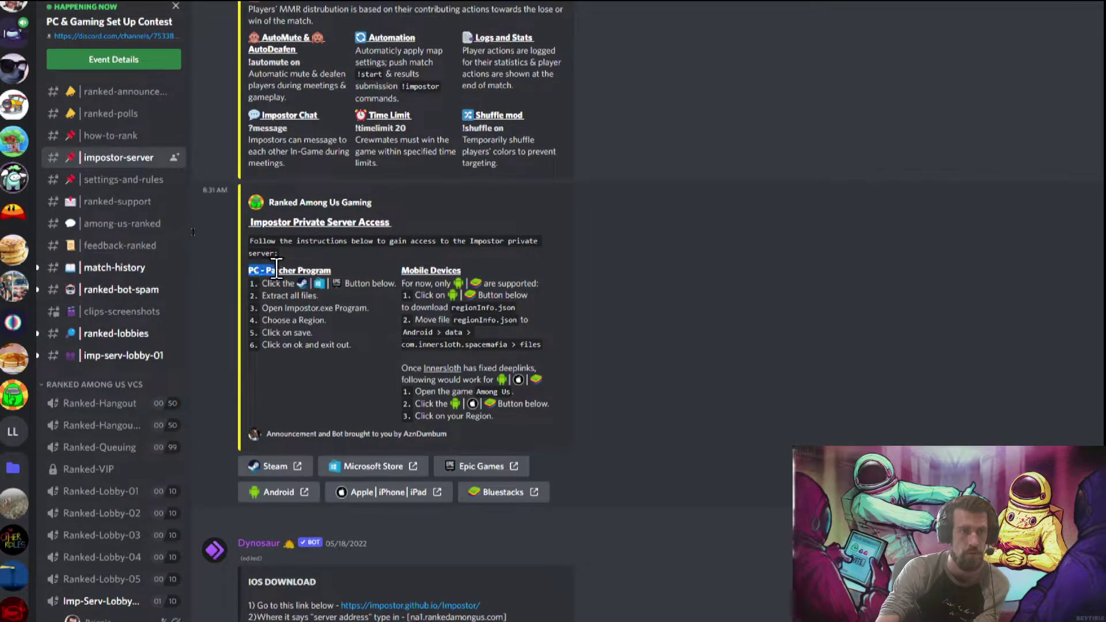
pyautogui.moveTo(403, 269); pyautogui.dragTo(458, 270)
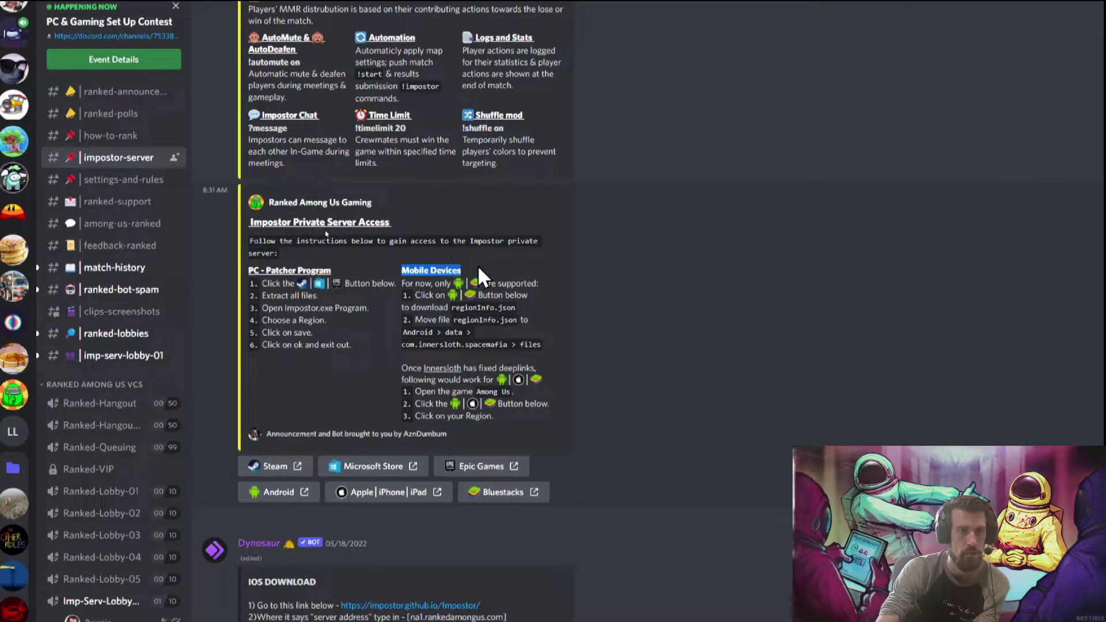
pyautogui.click(478, 266)
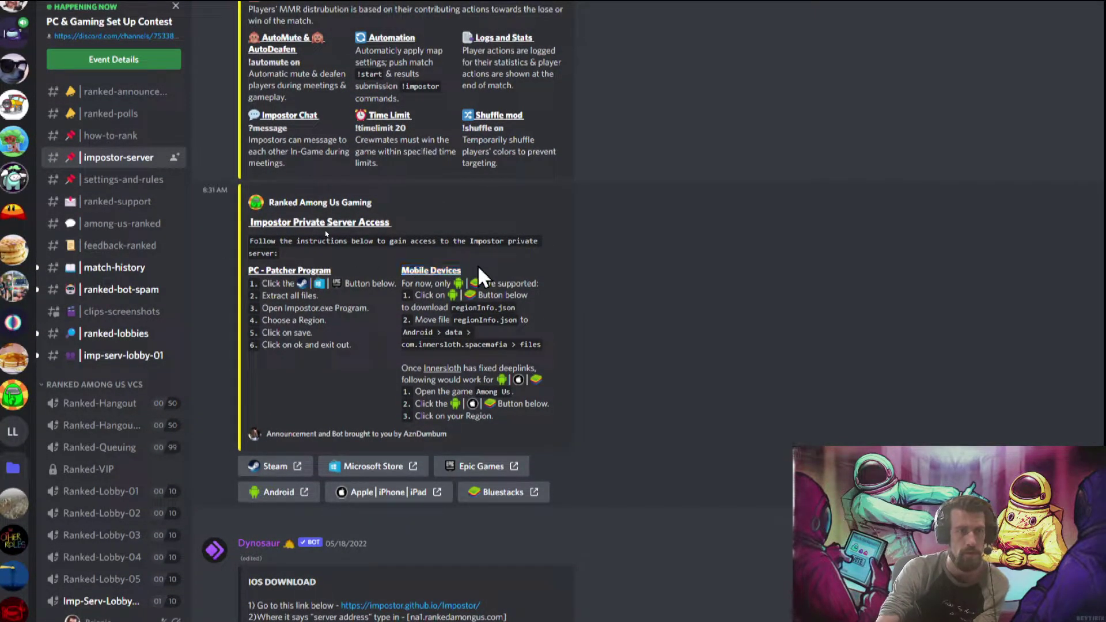
pyautogui.tripleClick(247, 268)
pyautogui.click(265, 375)
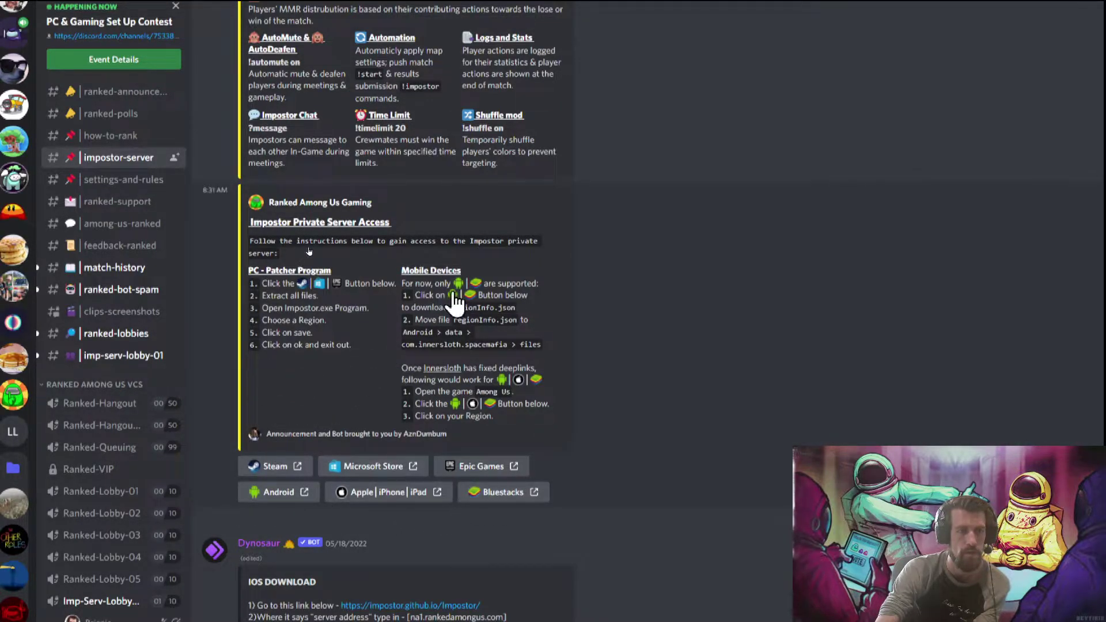
pyautogui.scroll(-1, 408, 599)
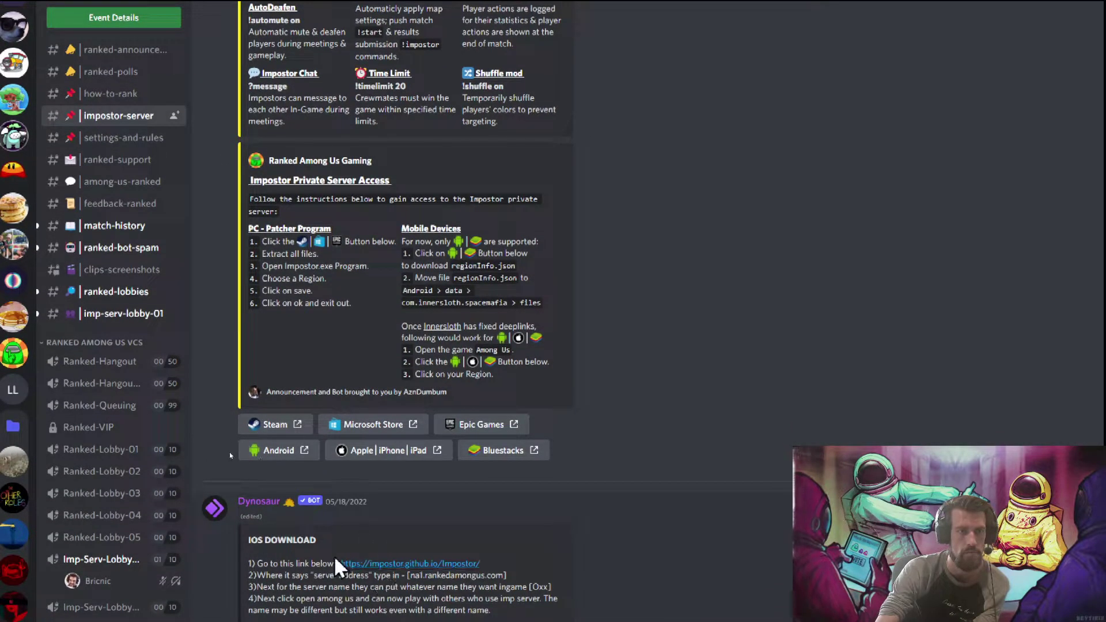
# - Download the Steam version of the patcher despite the dangerous-download warning and show RankedAmongUs (2).zip in its folder
pyautogui.click(259, 427)
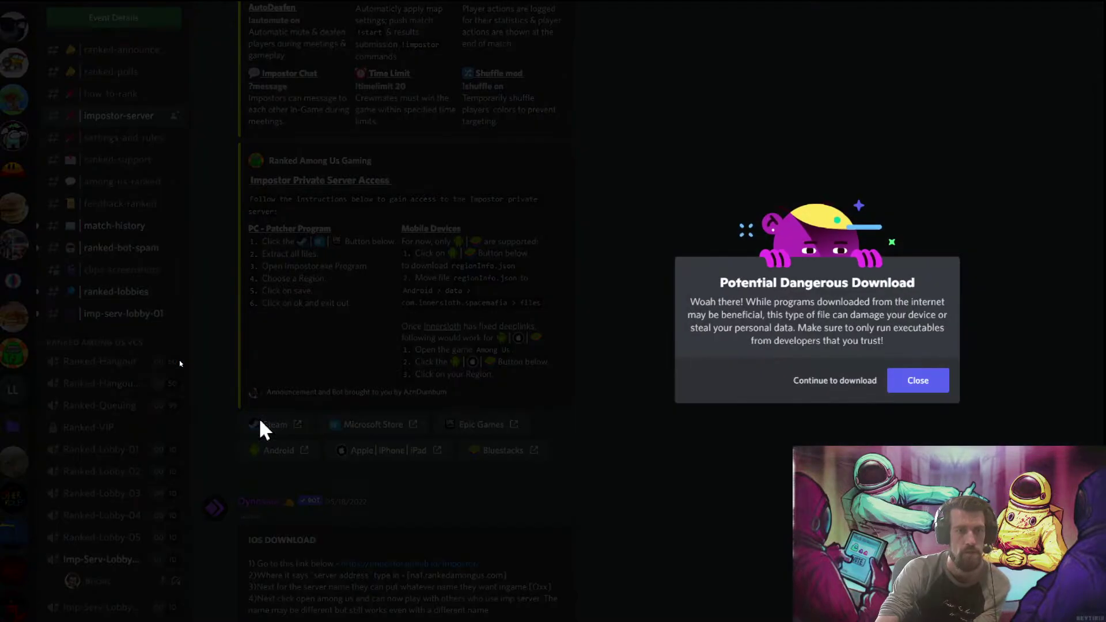
pyautogui.click(831, 381)
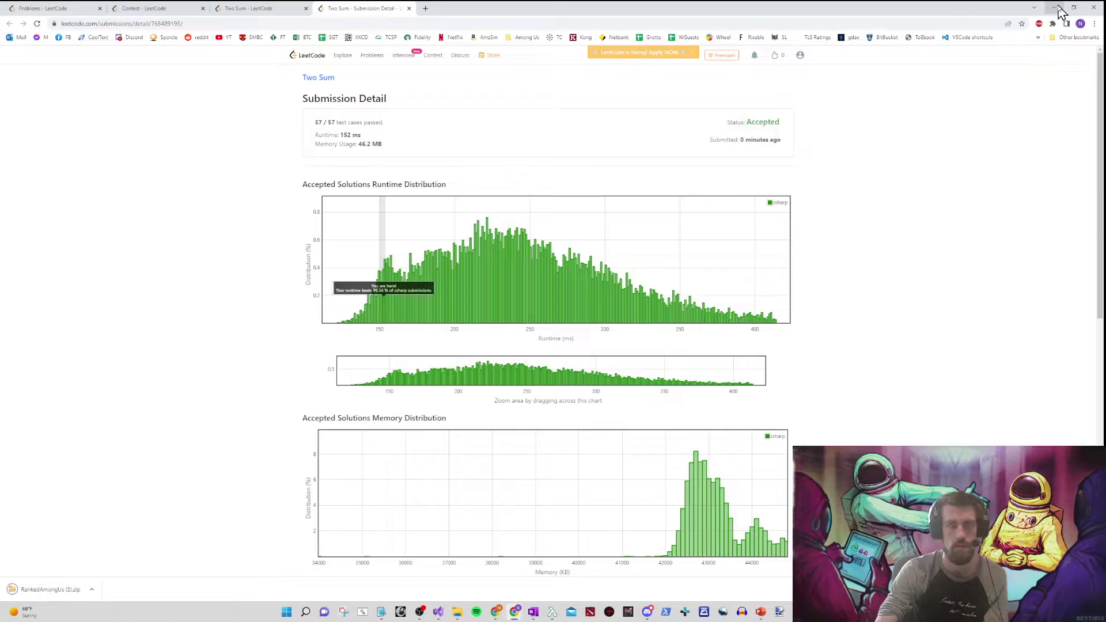
pyautogui.click(94, 590)
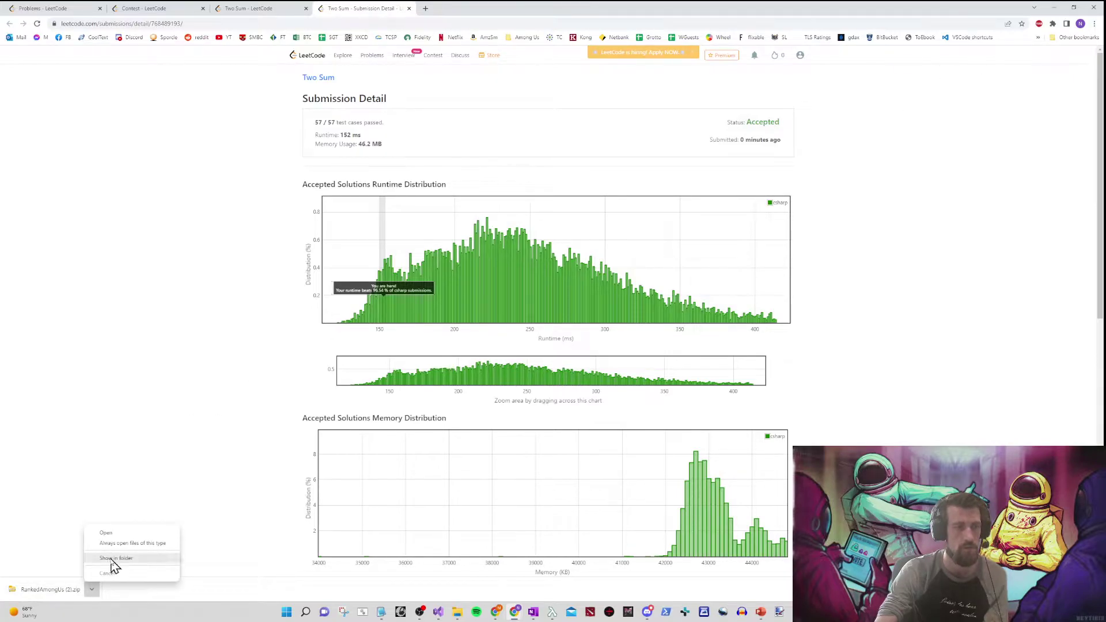
pyautogui.click(114, 562)
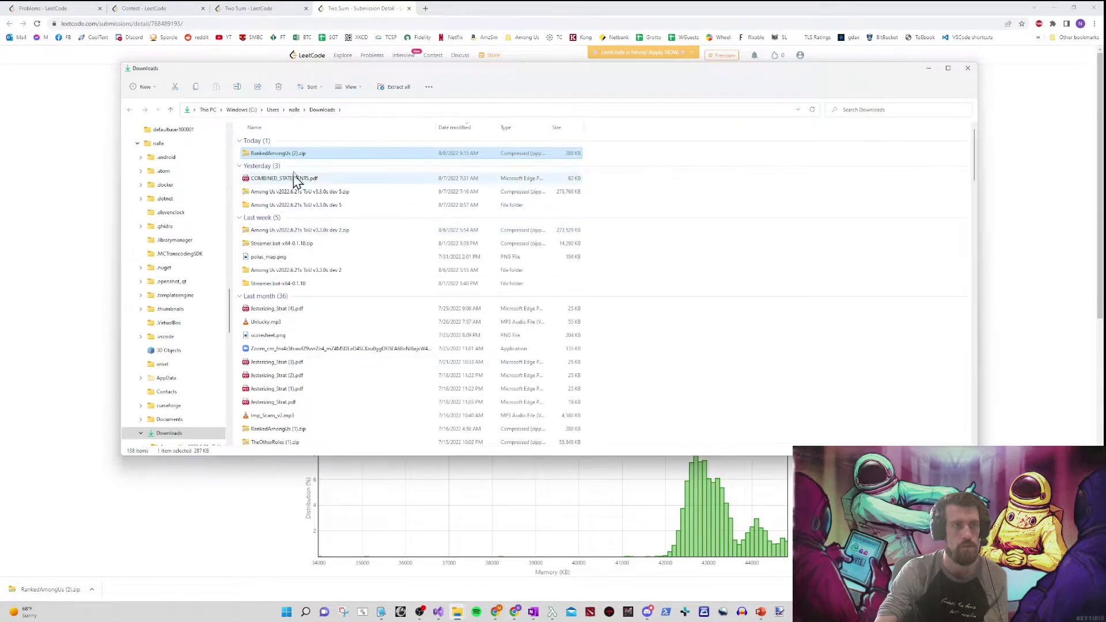
# - Extract RankedAmongUs (2).zip into the suggested RankedAmongUs (2) folder in Downloads
pyautogui.rightClick(299, 157)
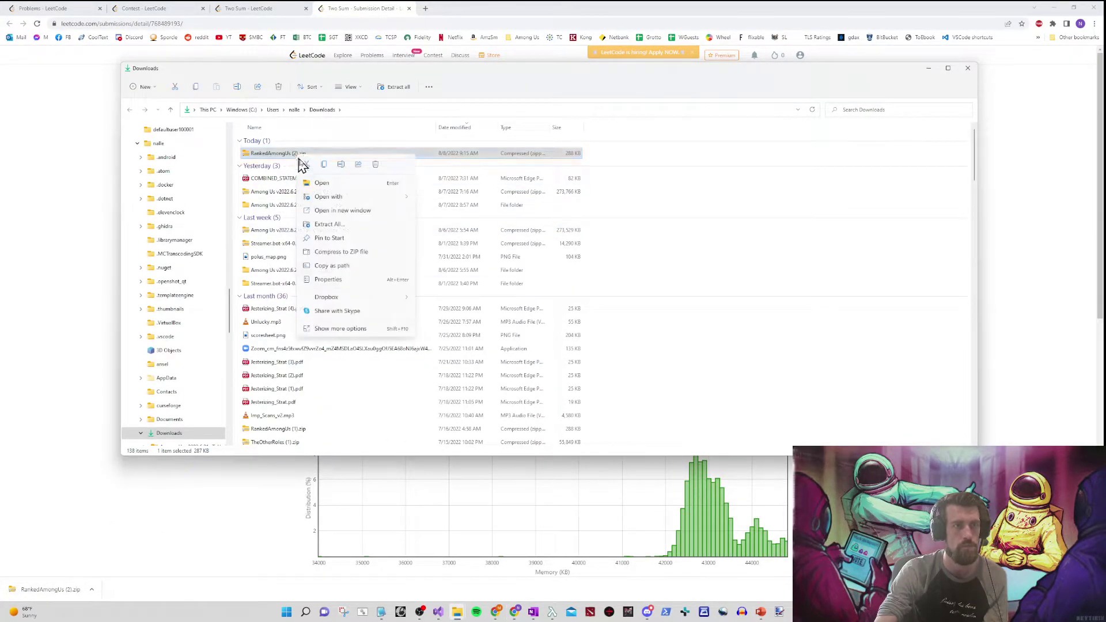
pyautogui.click(339, 225)
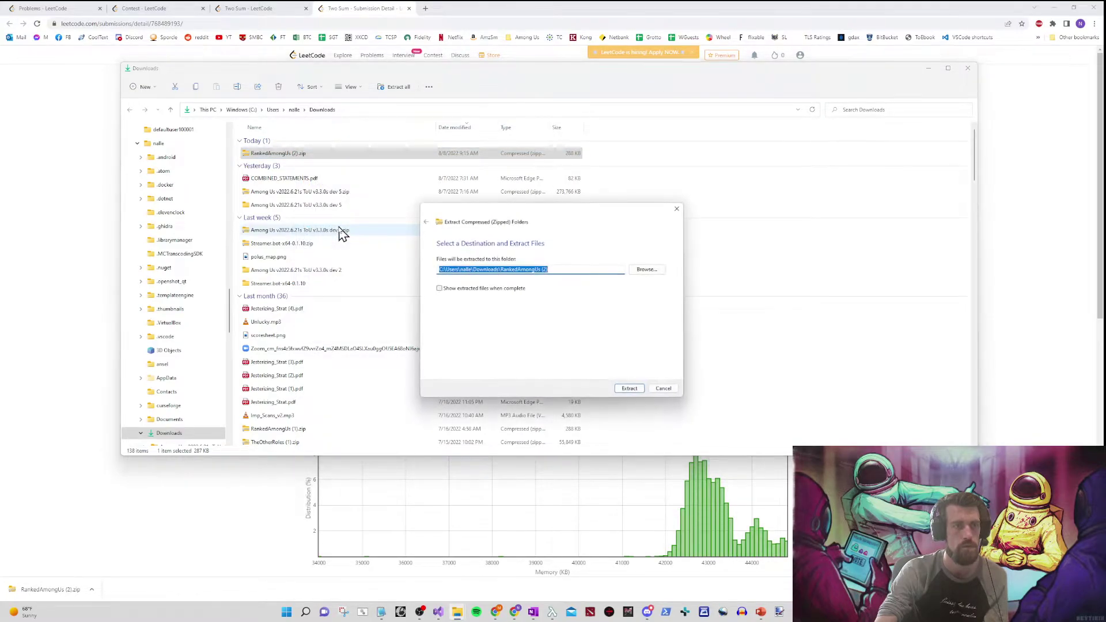
pyautogui.click(627, 390)
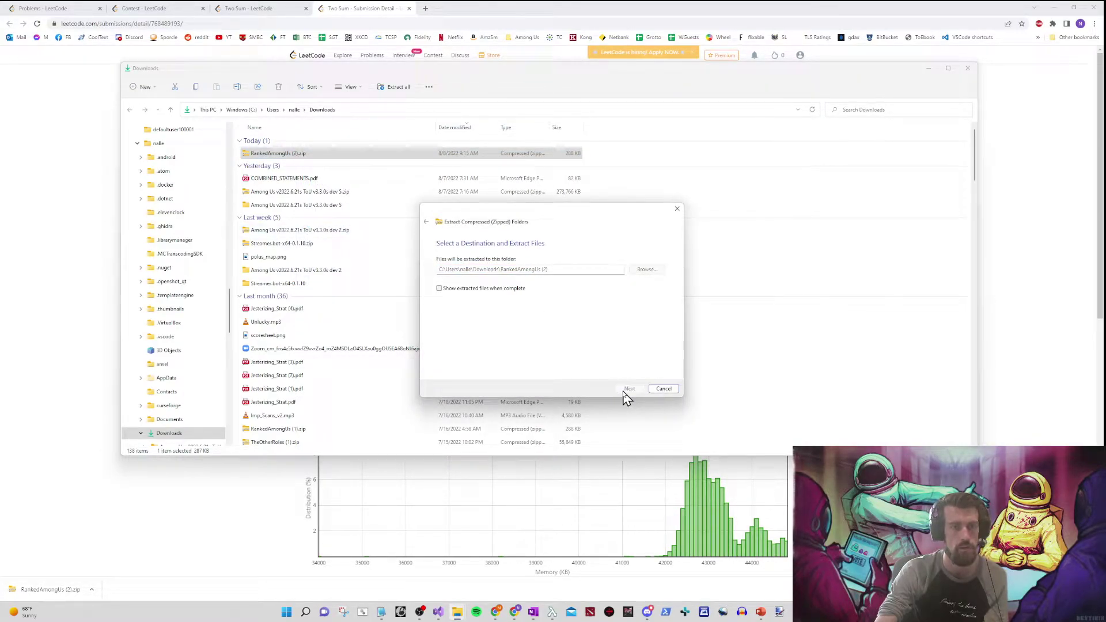
# - Open the extracted RankedAmongUs (2) folder and its RankedAmongUs subfolder, and select Impostor.exe
pyautogui.click(280, 168)
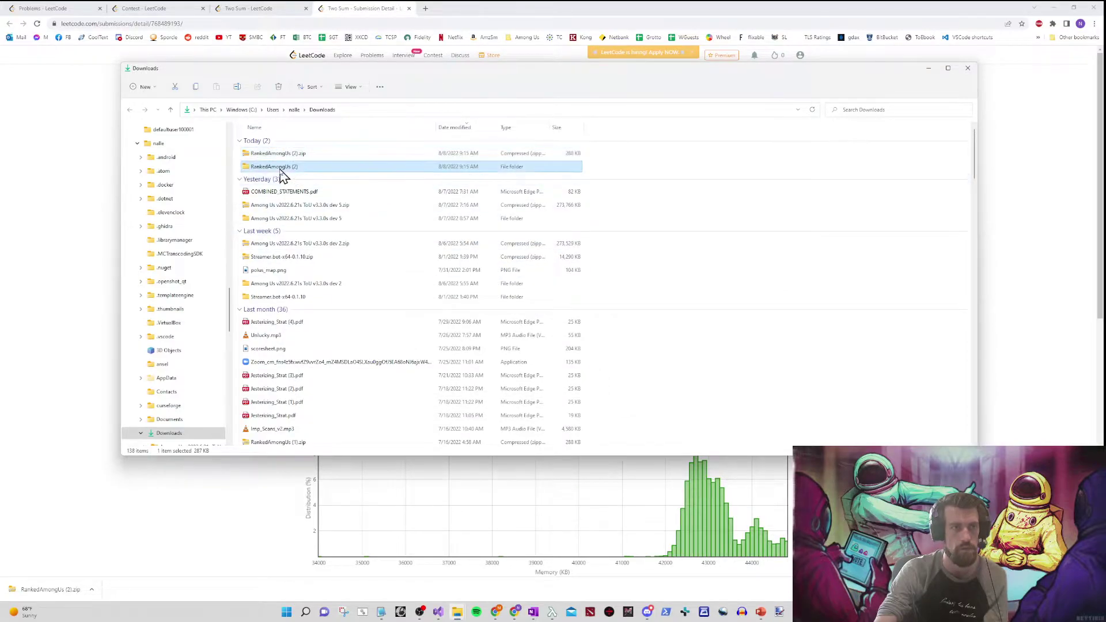
pyautogui.doubleClick(274, 168)
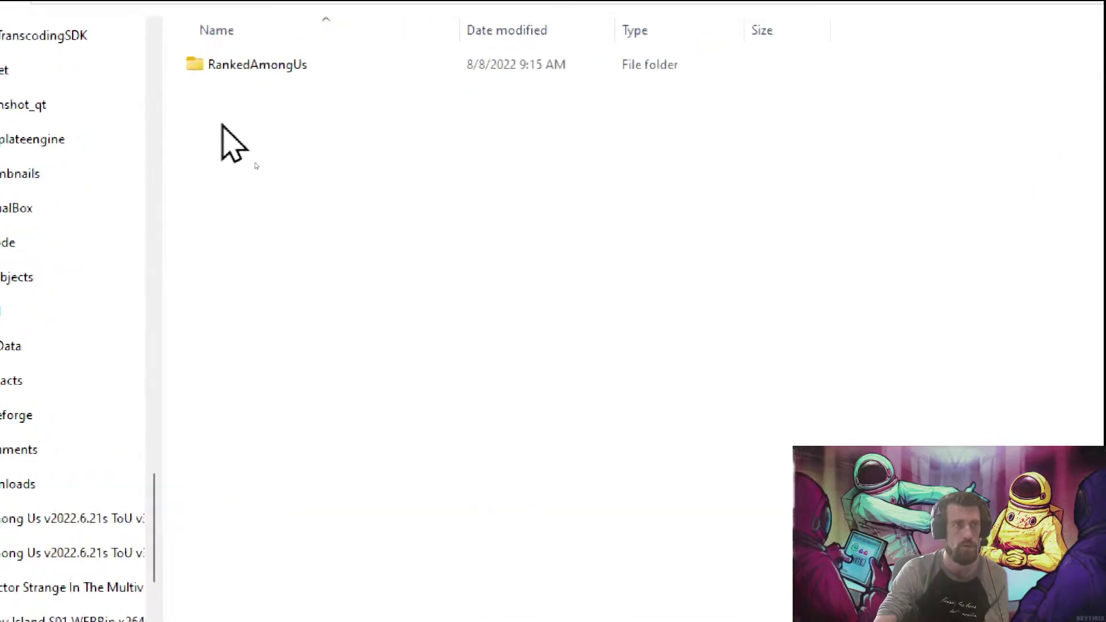
pyautogui.doubleClick(245, 66)
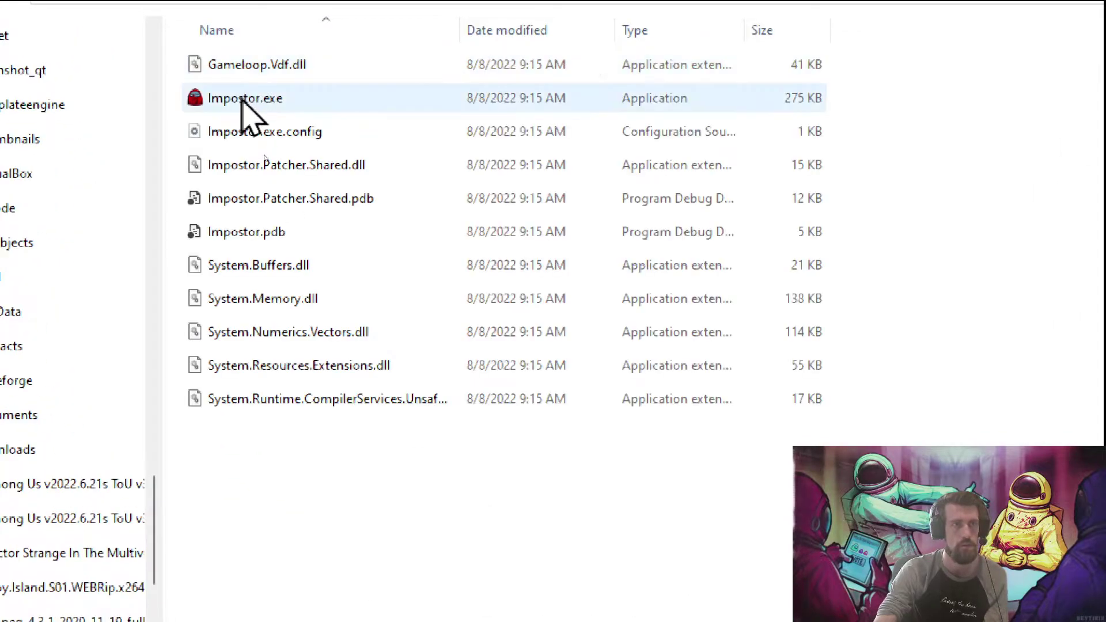
pyautogui.click(248, 97)
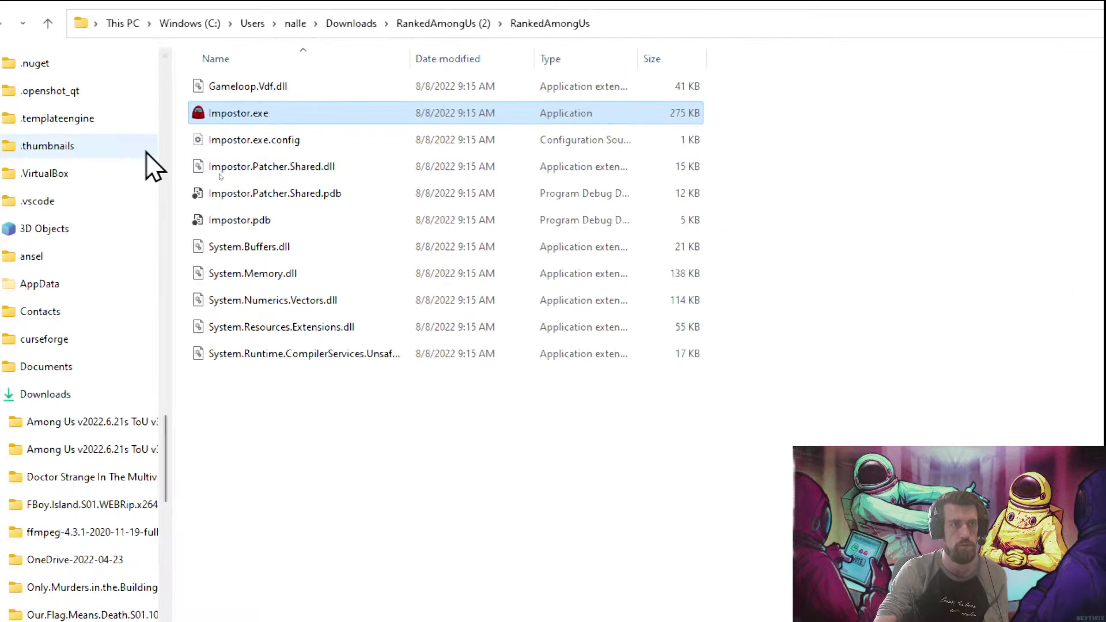
# - Hide file name extensions in the folder and select the Impostor application rather than its configuration file
pyautogui.scroll(2, 147, 153)
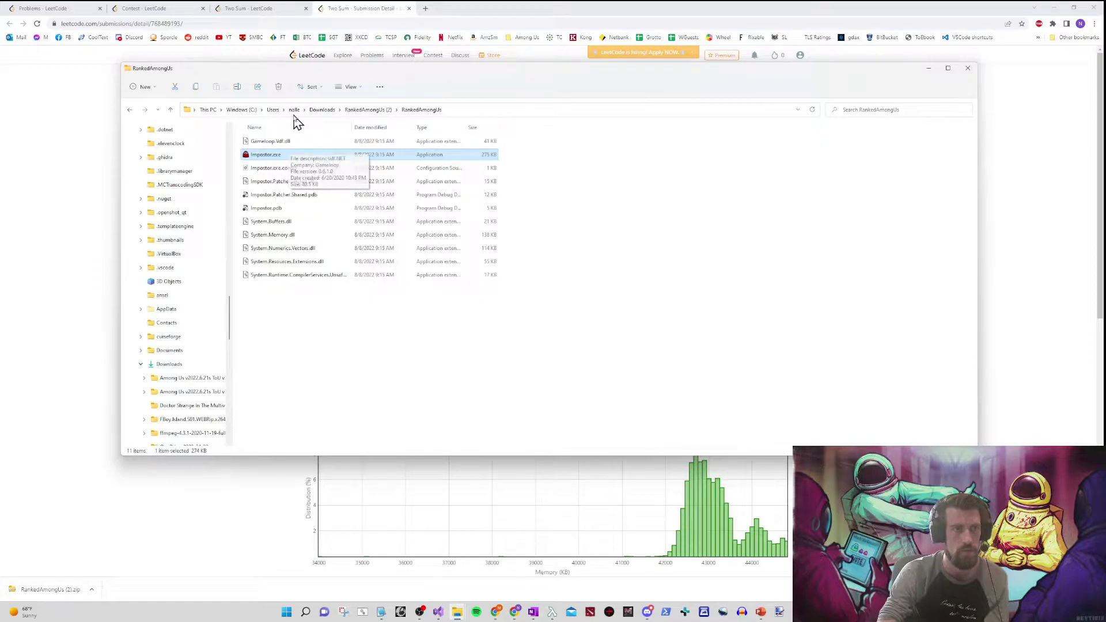
pyautogui.click(356, 88)
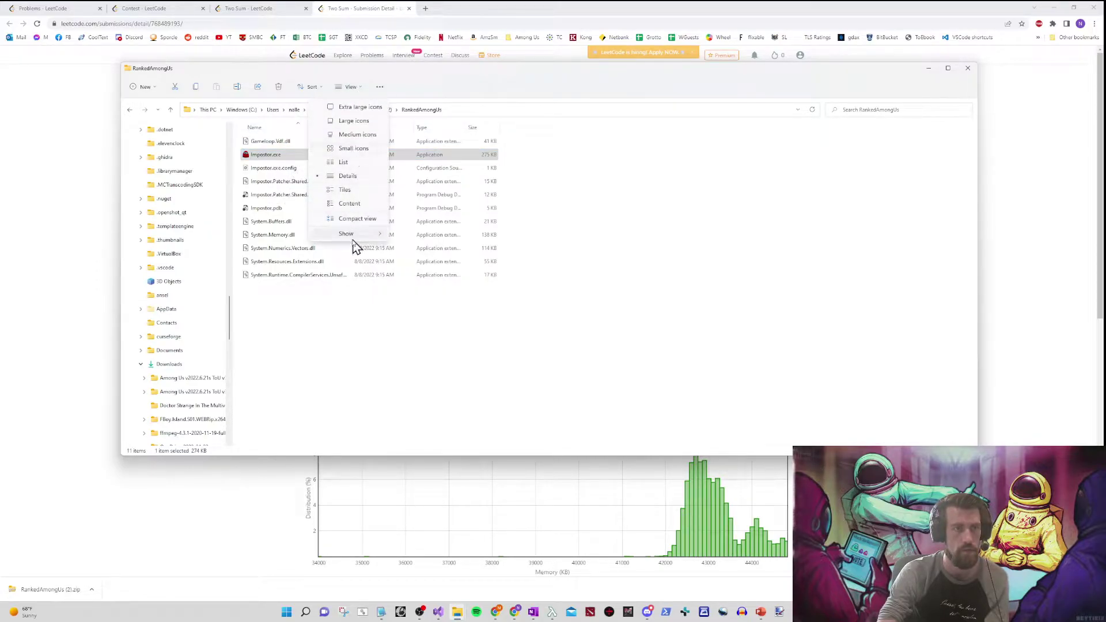
pyautogui.moveTo(354, 241)
pyautogui.click(454, 295)
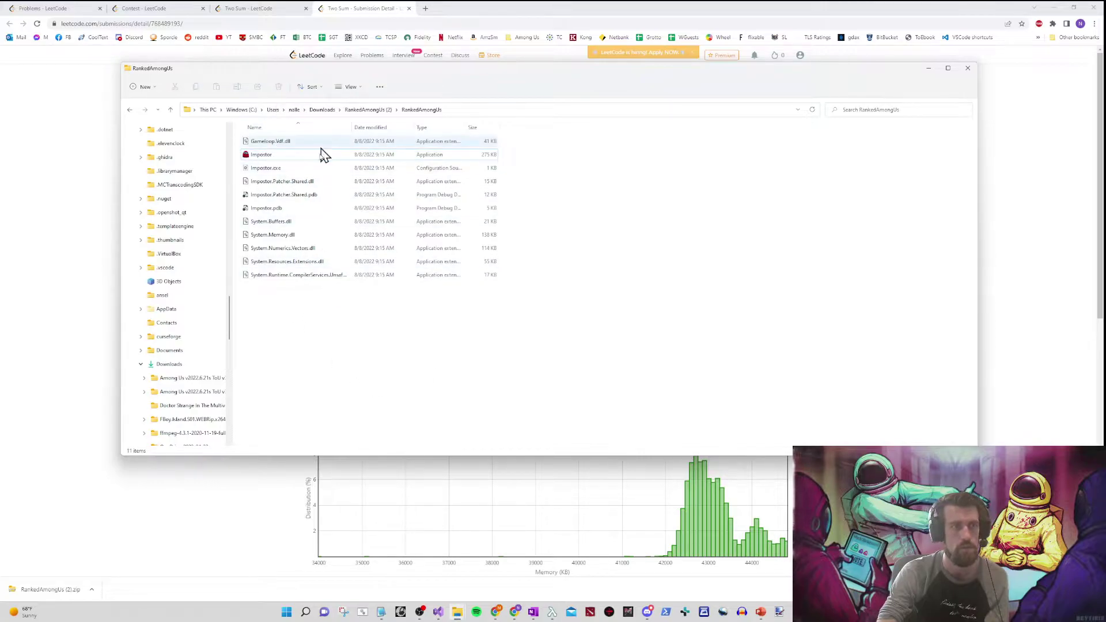
pyautogui.click(277, 172)
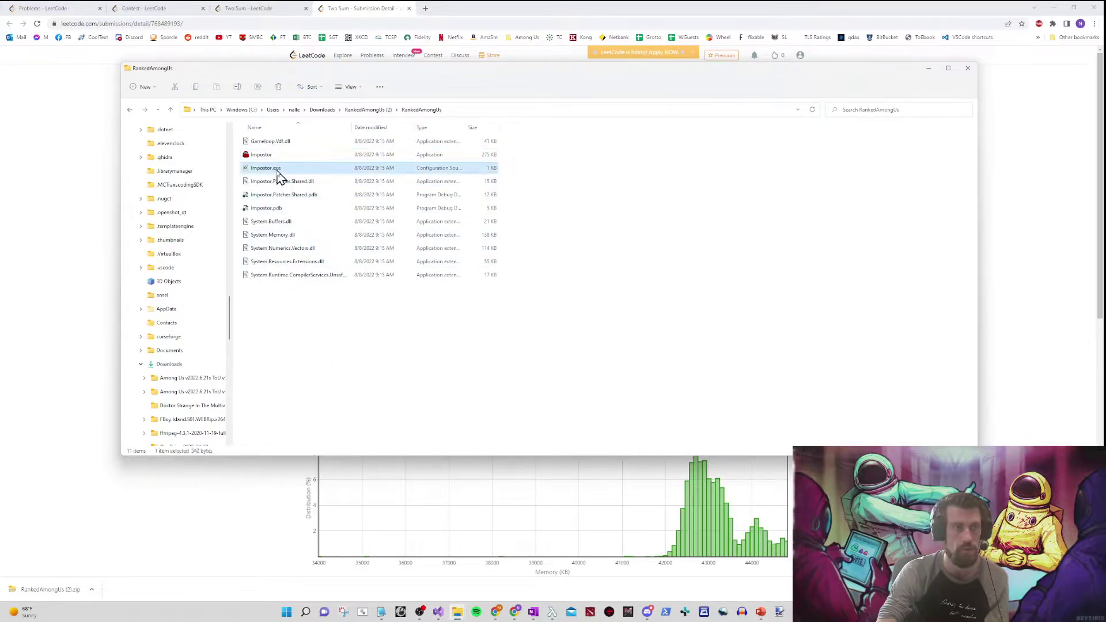
pyautogui.click(252, 156)
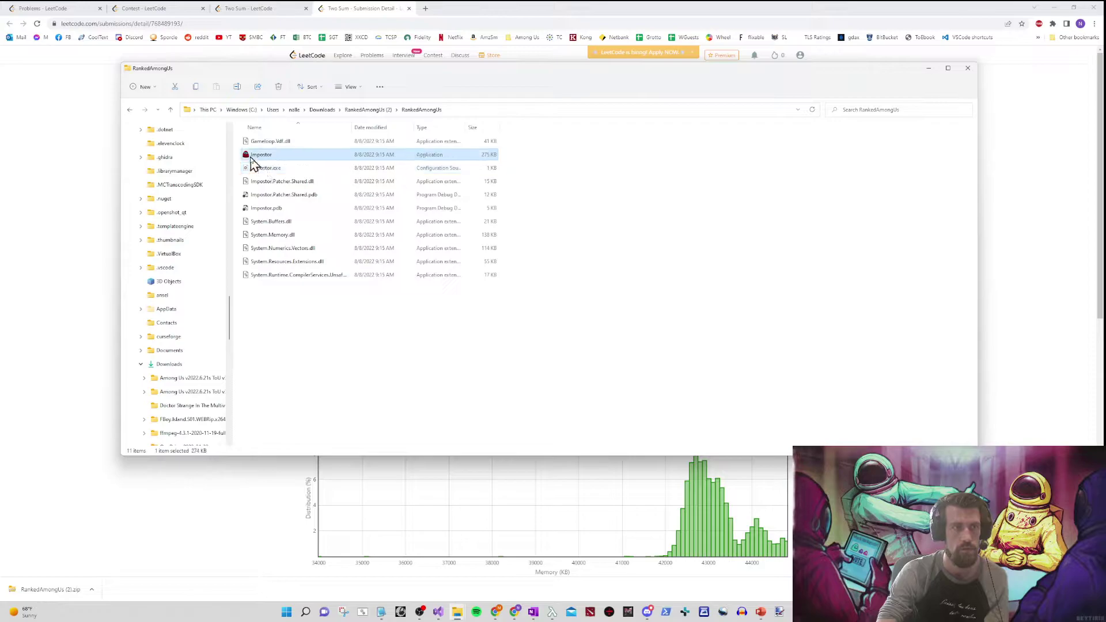
# - Turn the display of file name extensions back on
pyautogui.click(349, 88)
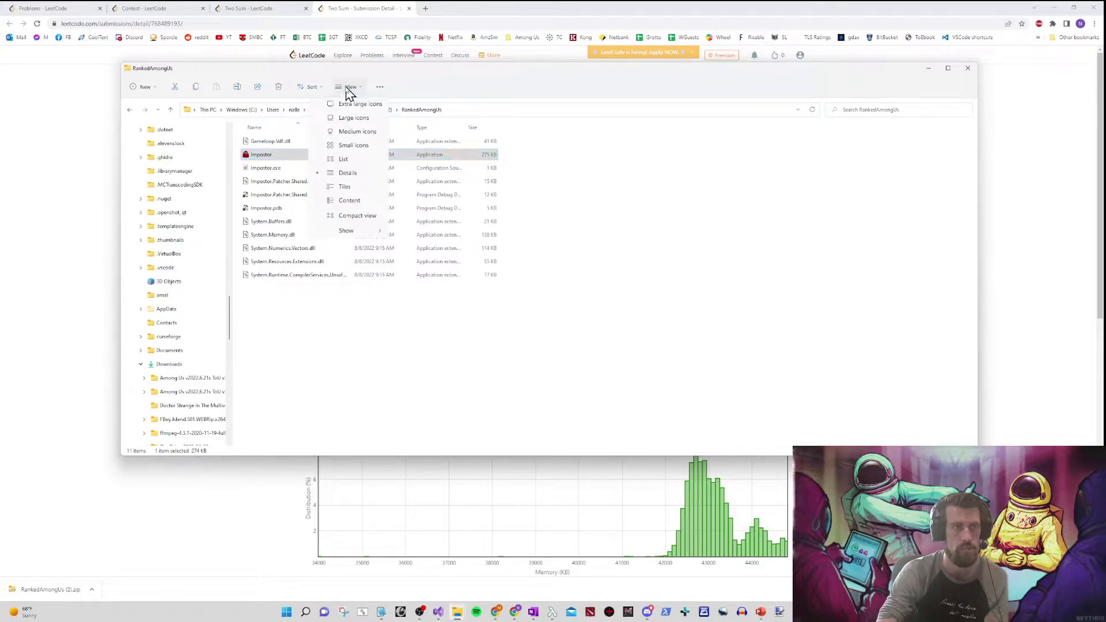
pyautogui.moveTo(397, 237)
pyautogui.click(438, 296)
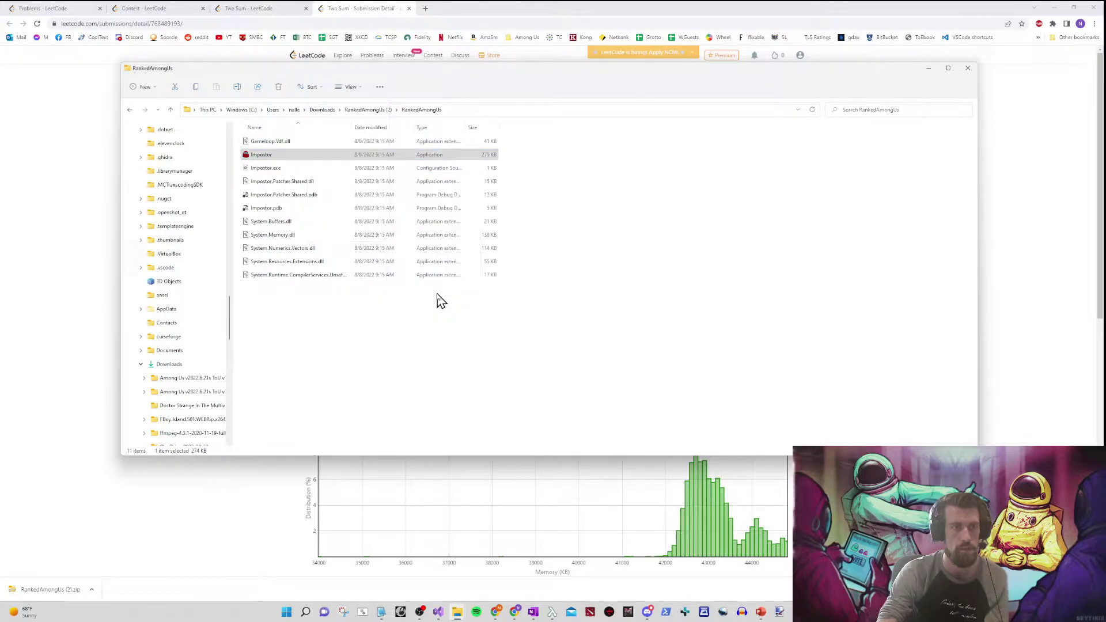
# - Run Impostor.exe, allowing it past the Microsoft Defender SmartScreen warning
pyautogui.doubleClick(248, 157)
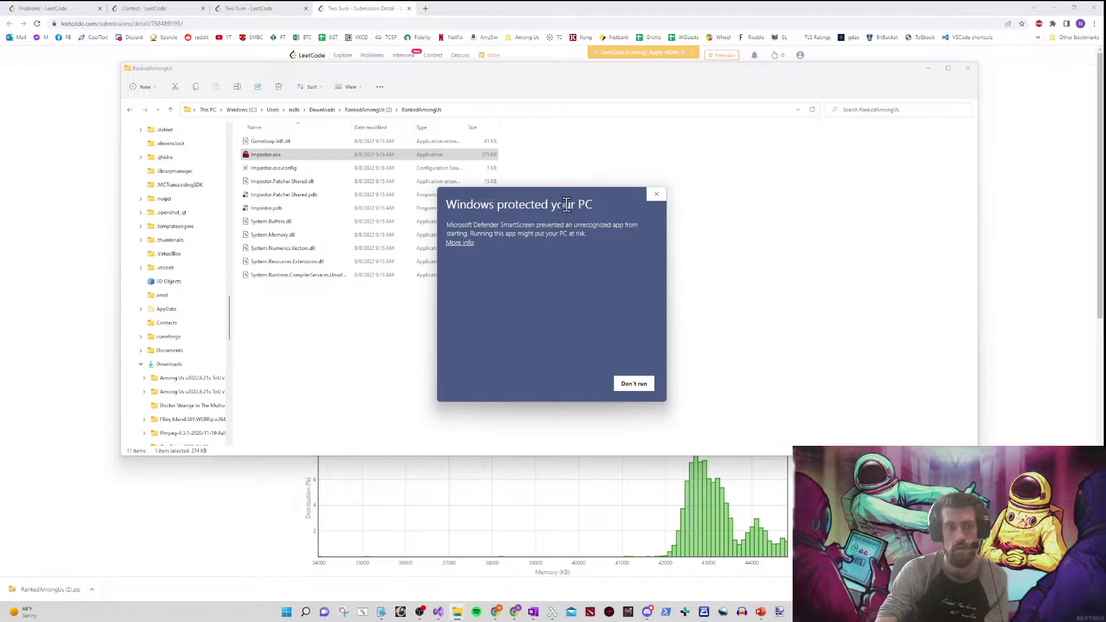
pyautogui.click(461, 244)
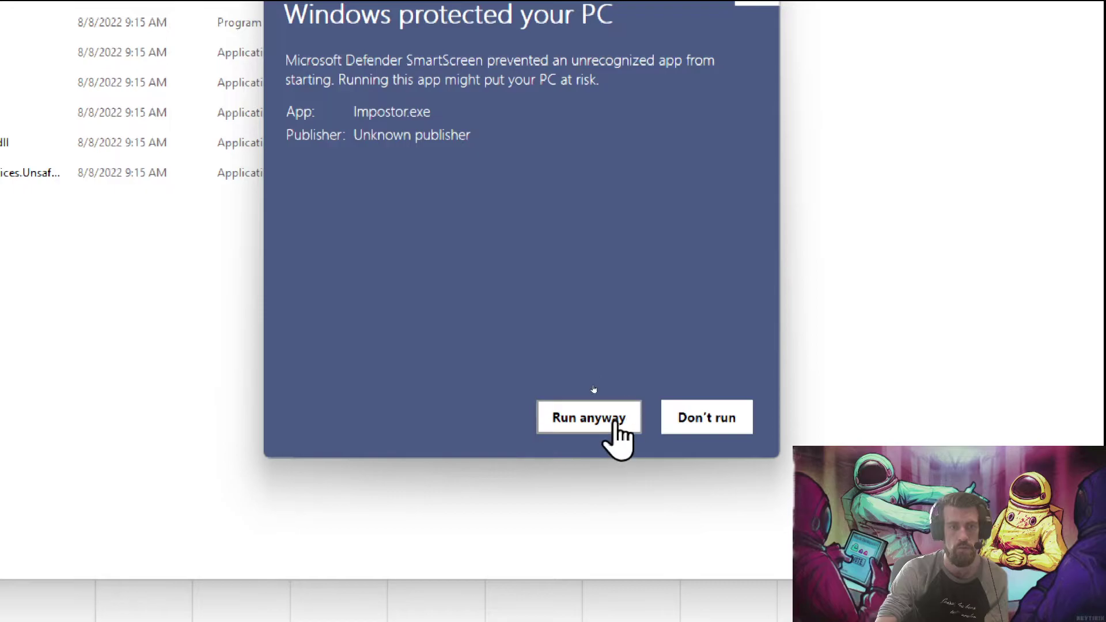
pyautogui.click(591, 384)
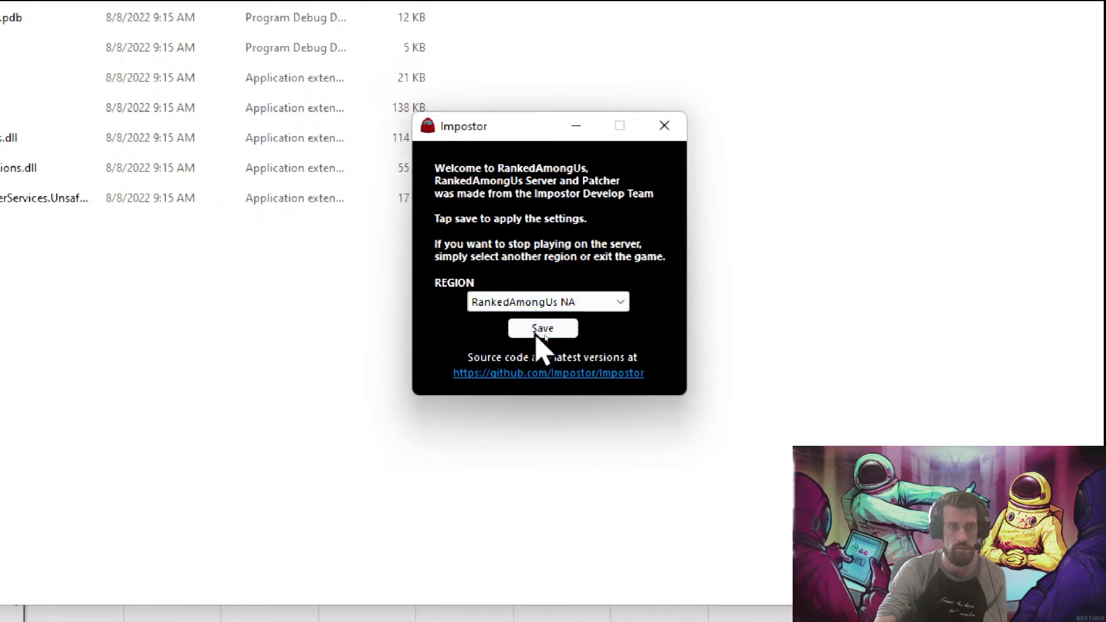
# - Save the RankedAmongUs NA region in the Impostor patcher and close the patcher
pyautogui.click(546, 334)
pyautogui.click(677, 340)
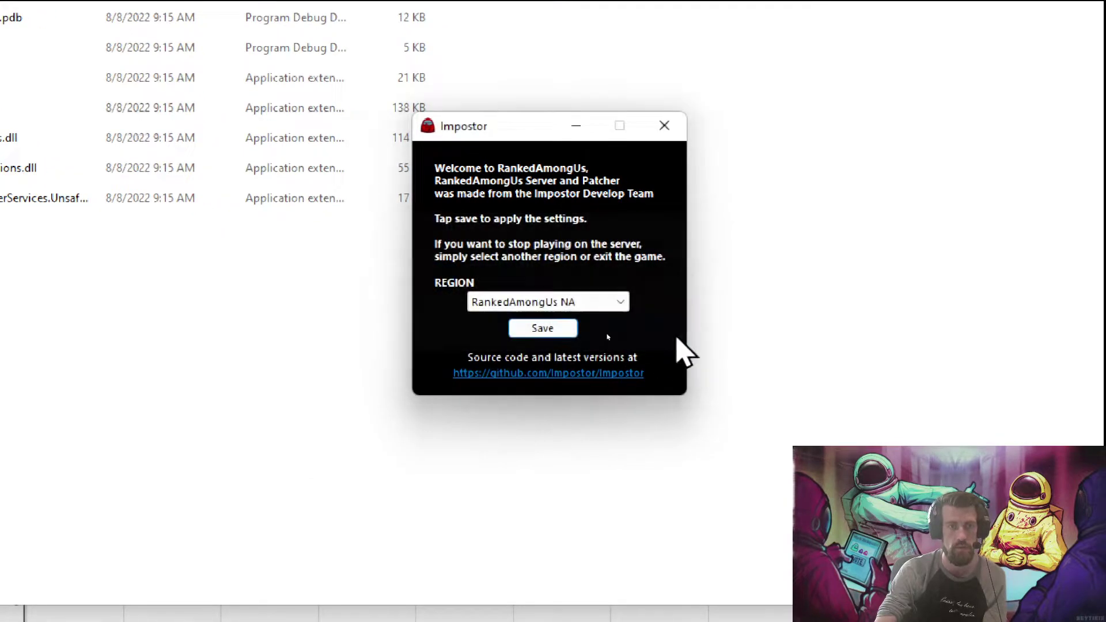
pyautogui.click(674, 122)
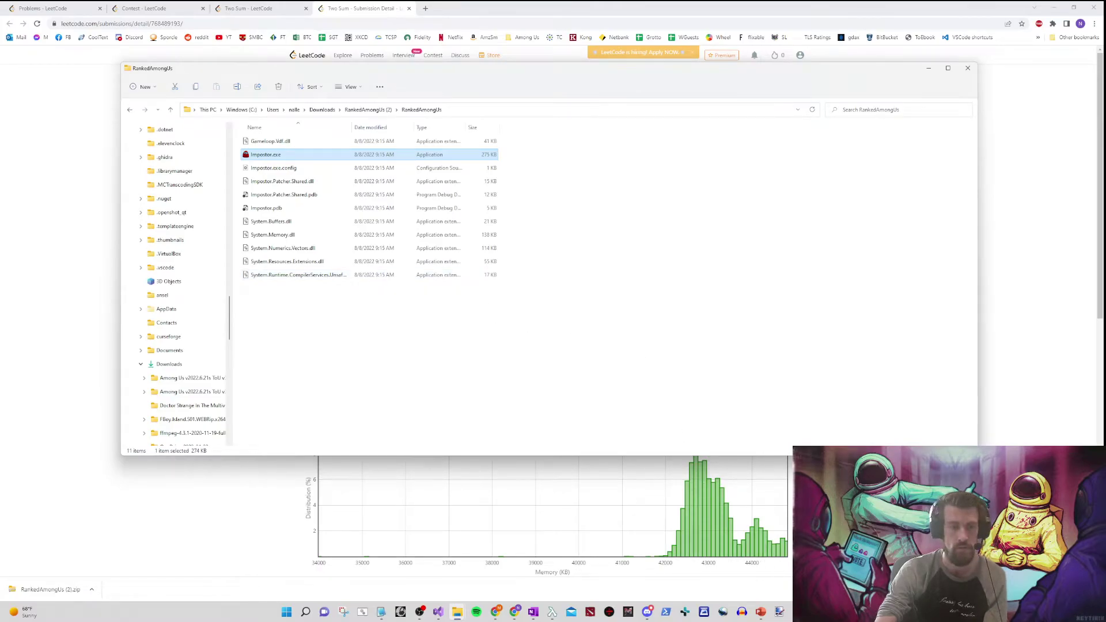
# - Launch Among Us and create an online game on the RankedAmongUs NA server
pyautogui.rightClick(799, 612)
pyautogui.click(758, 365)
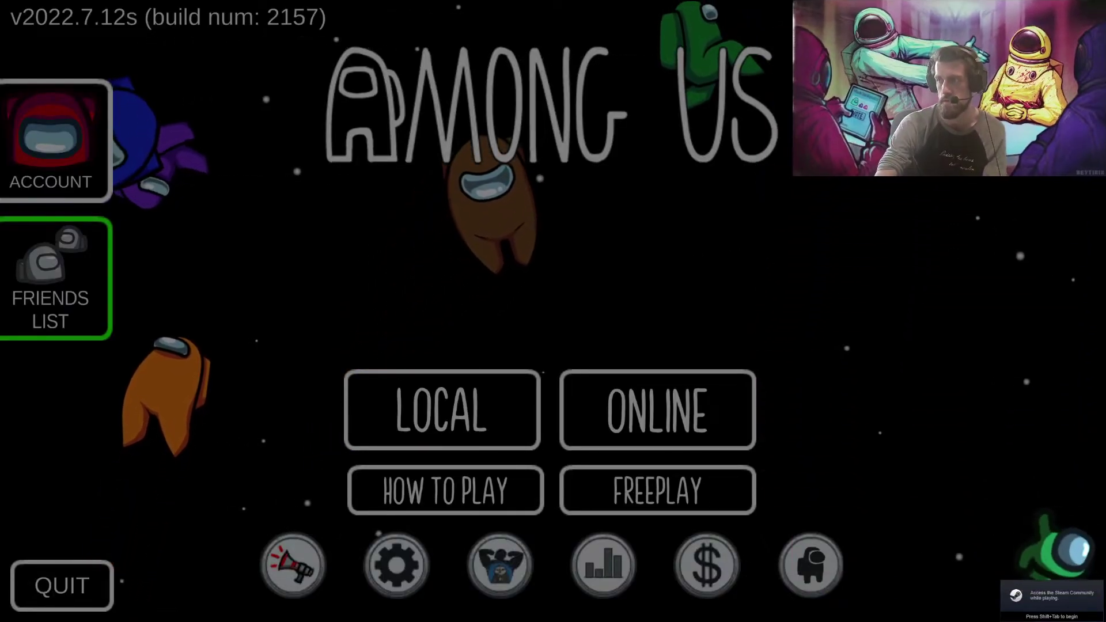
pyautogui.click(715, 399)
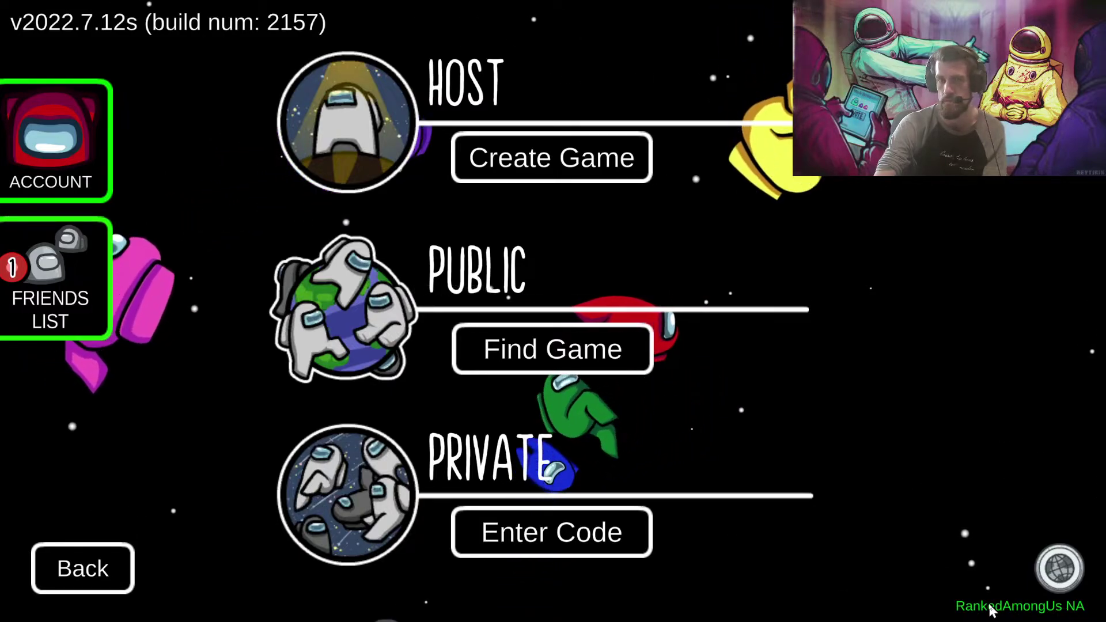
pyautogui.click(531, 167)
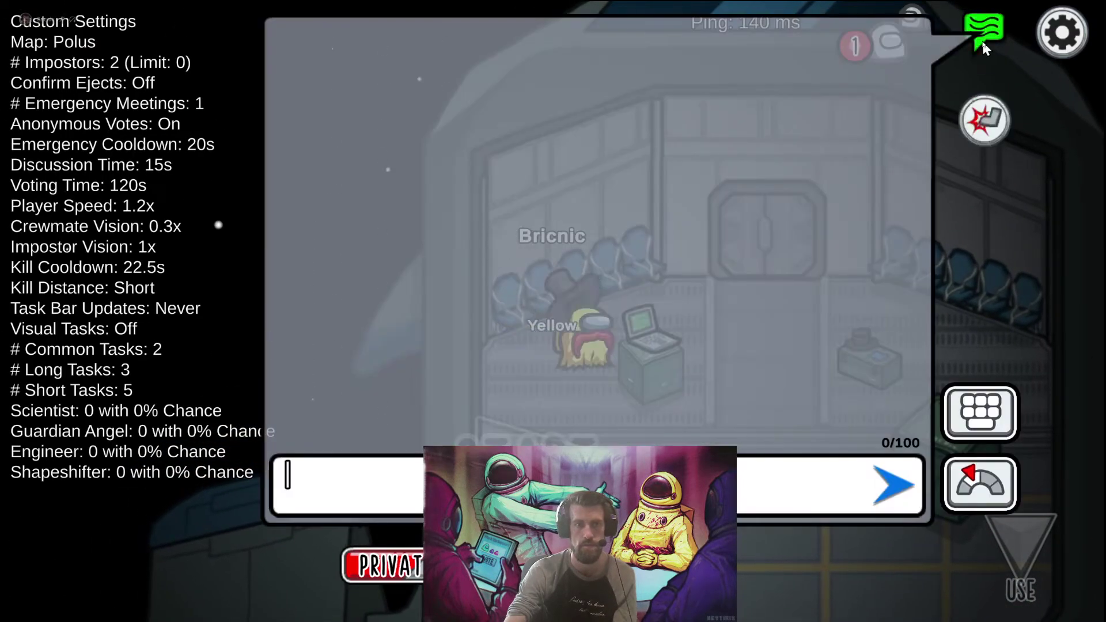
# - Send the !commands message in the lobby chat to request the list of available commands
pyautogui.click(982, 40)
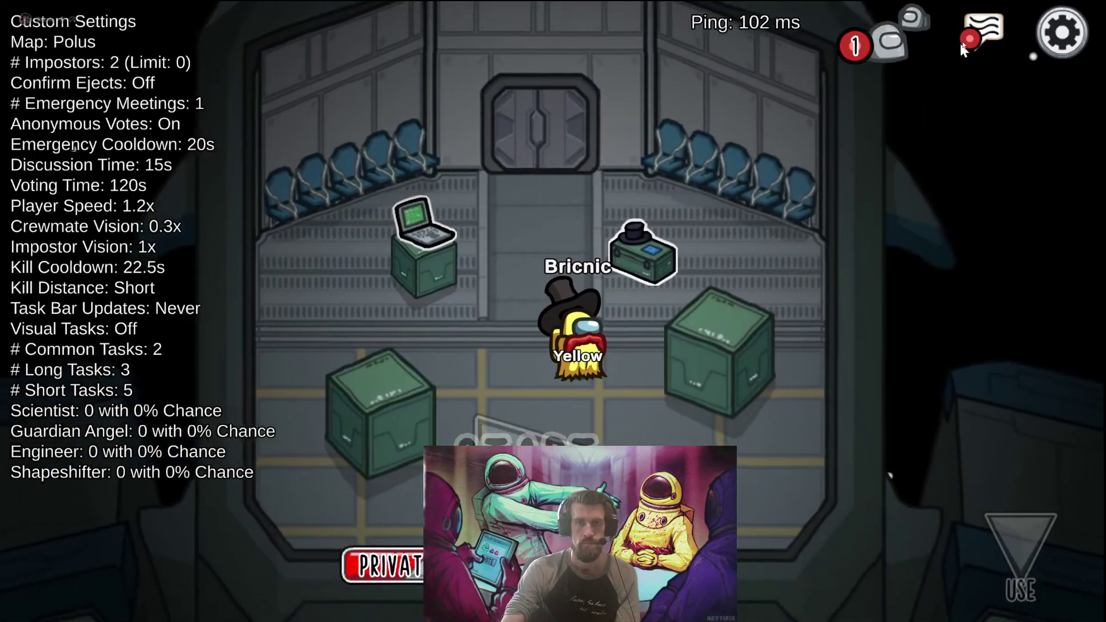
pyautogui.click(982, 35)
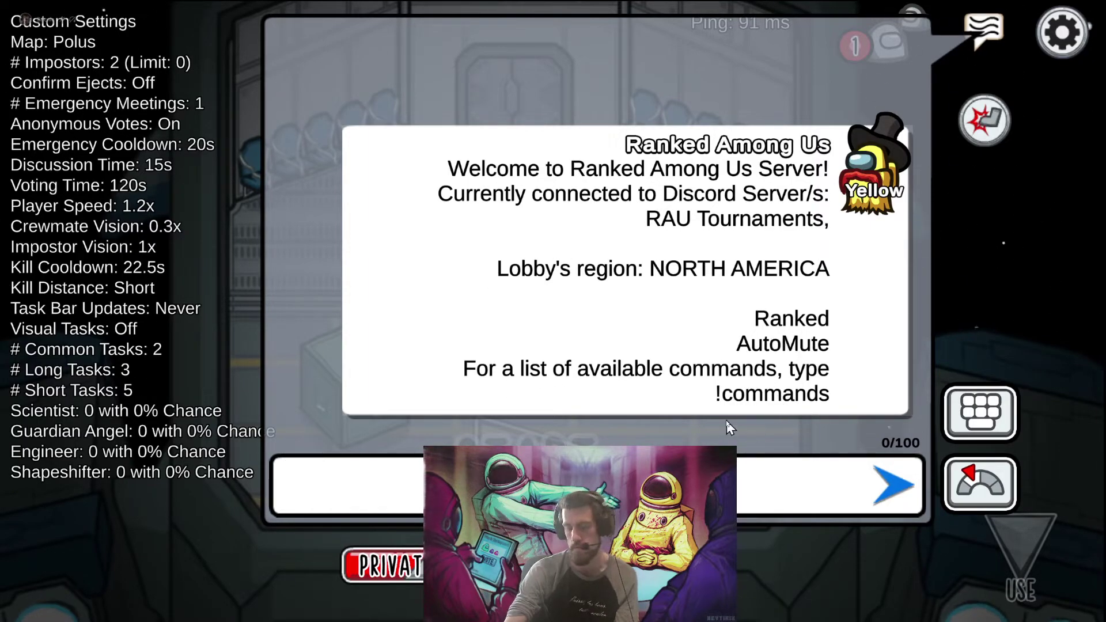
pyautogui.write('!commands')
pyautogui.press('Return')
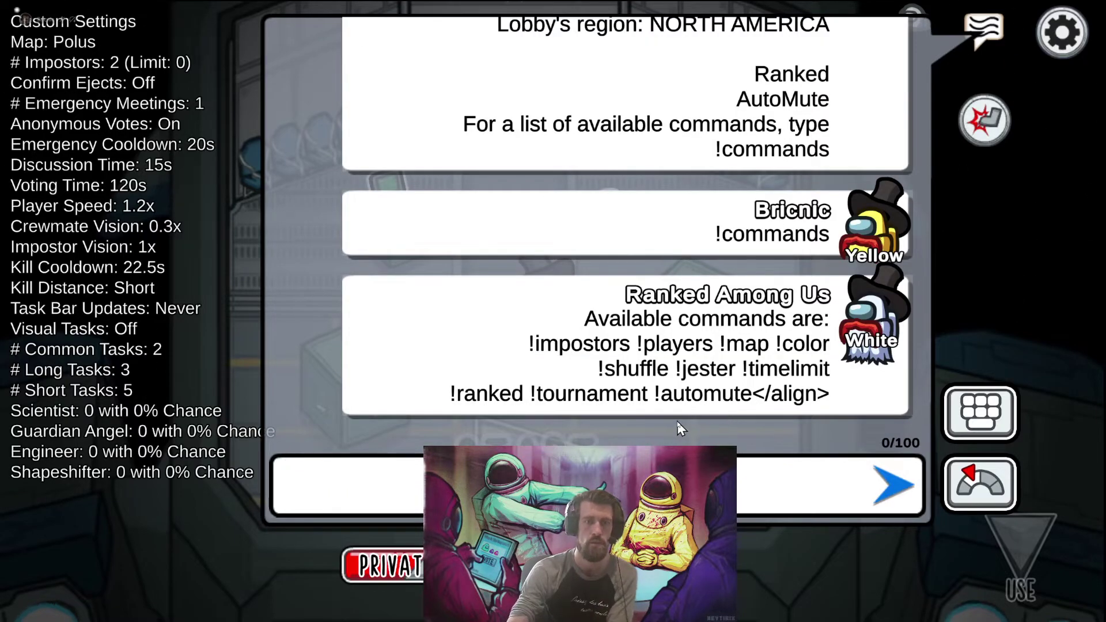
# - Change the character's color to red with the !color red chat command and return to the lobby view
pyautogui.write('!color red')
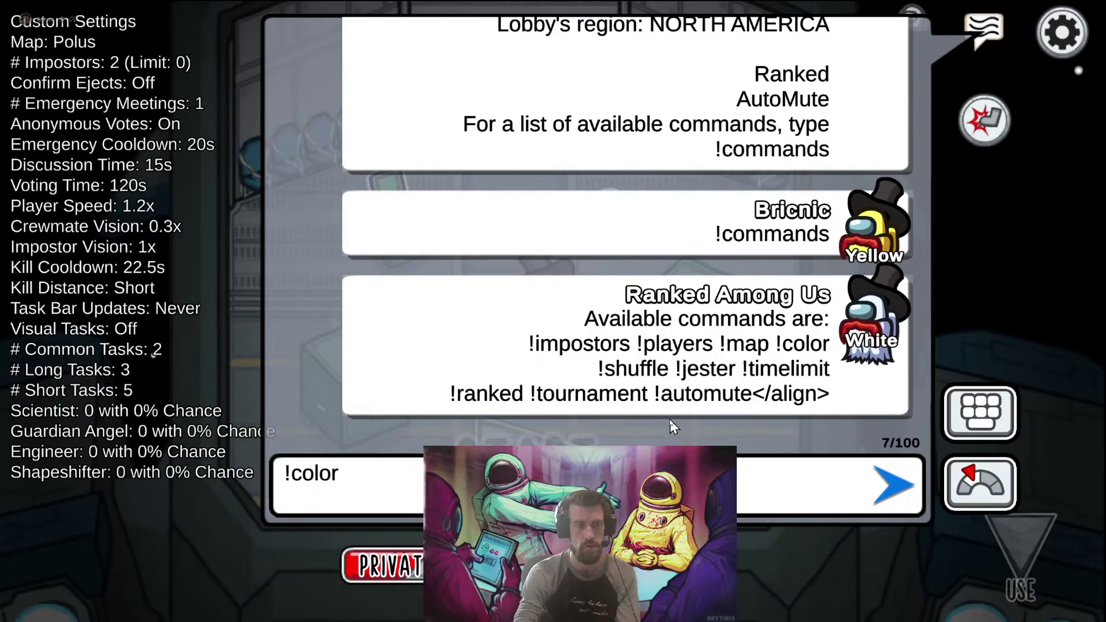
pyautogui.press('Return')
pyautogui.click(984, 28)
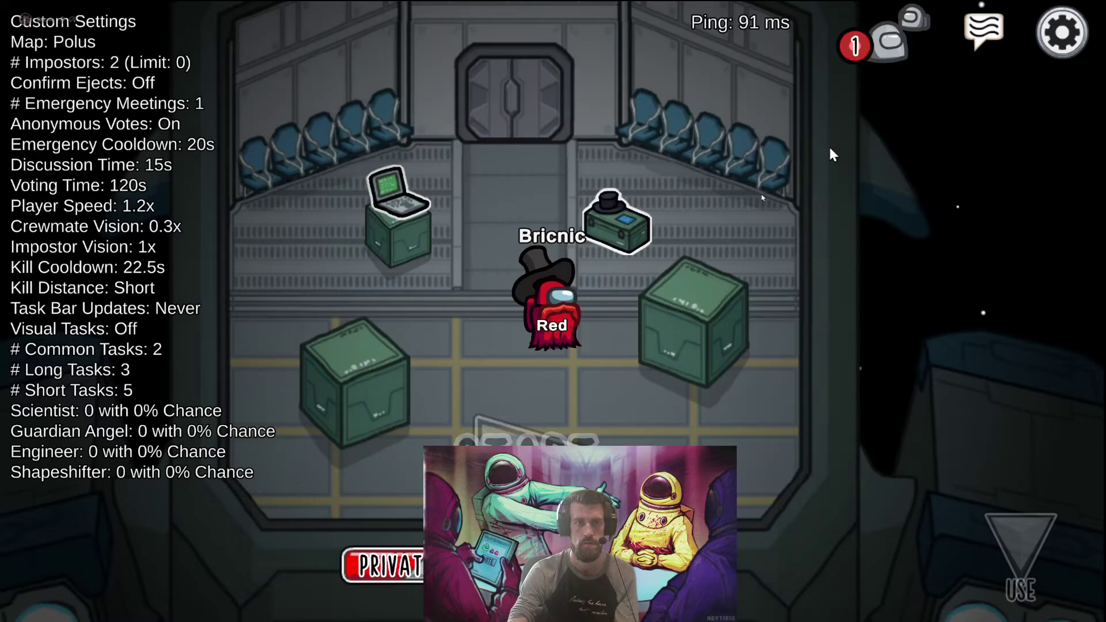
pyautogui.press('d')
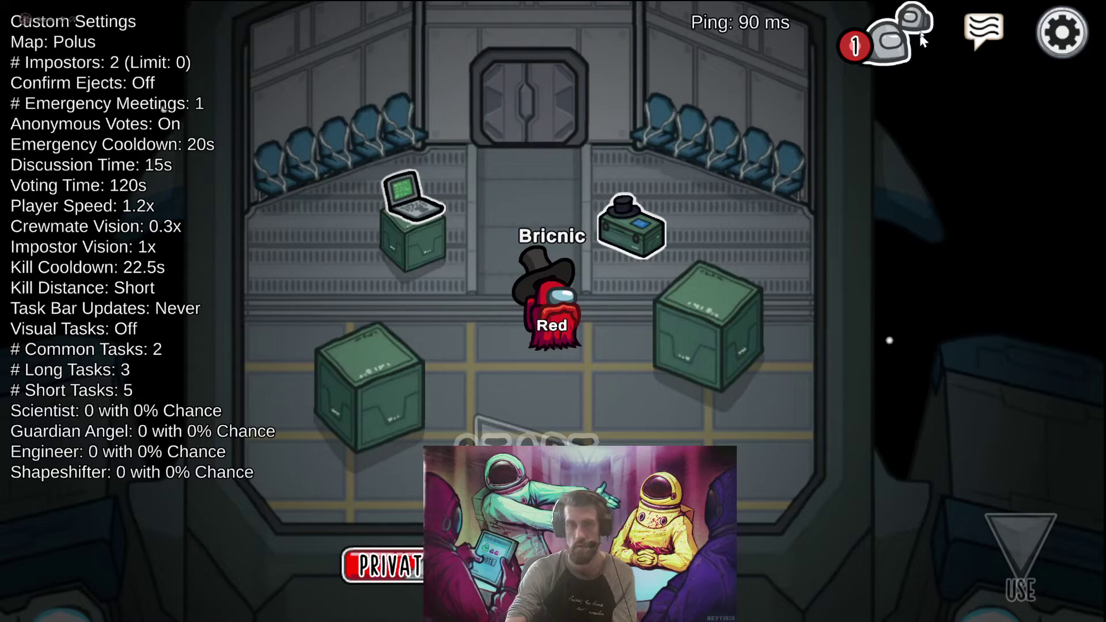
# - Set the lobby's map to MIRA HQ with the !map MiraHQ chat command and return to the lobby view
pyautogui.click(984, 29)
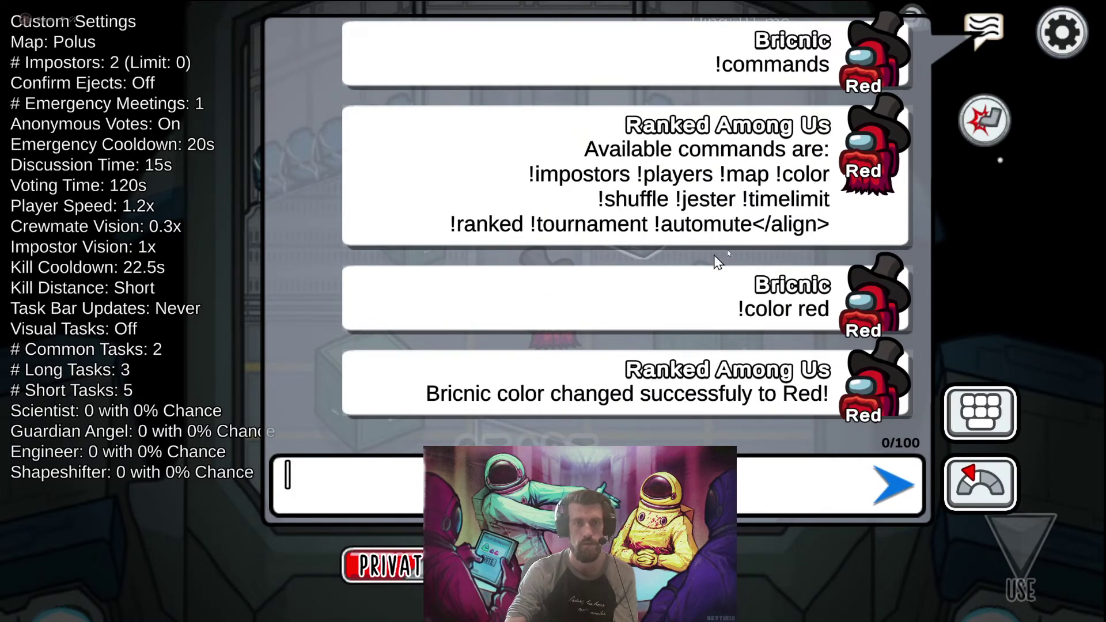
pyautogui.click(984, 29)
pyautogui.click(985, 29)
pyautogui.write('!')
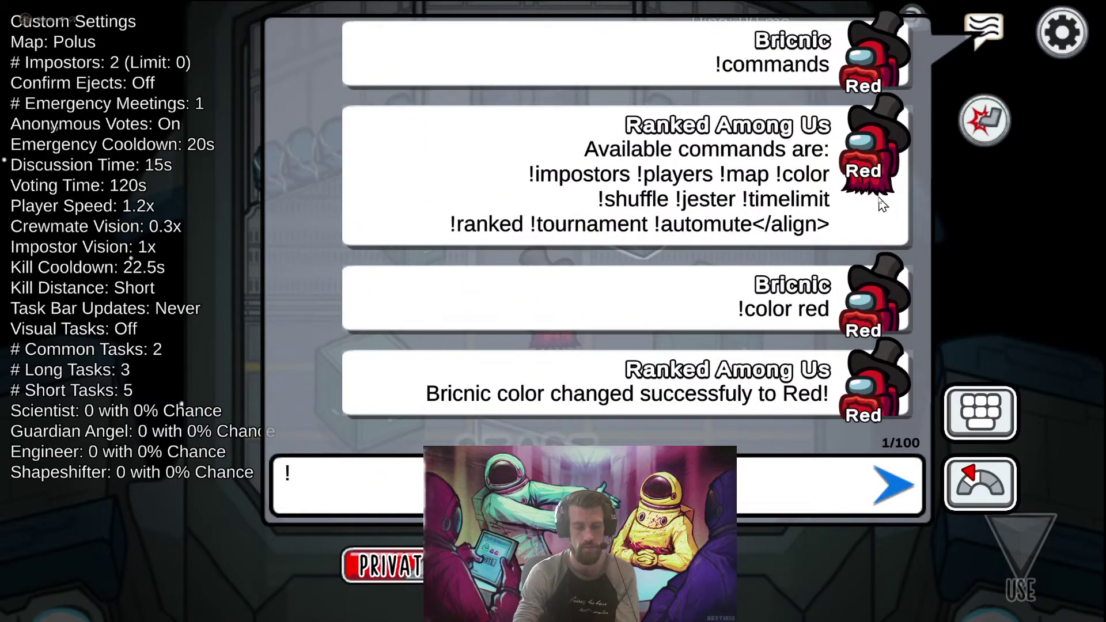
pyautogui.write('map MiraHQ')
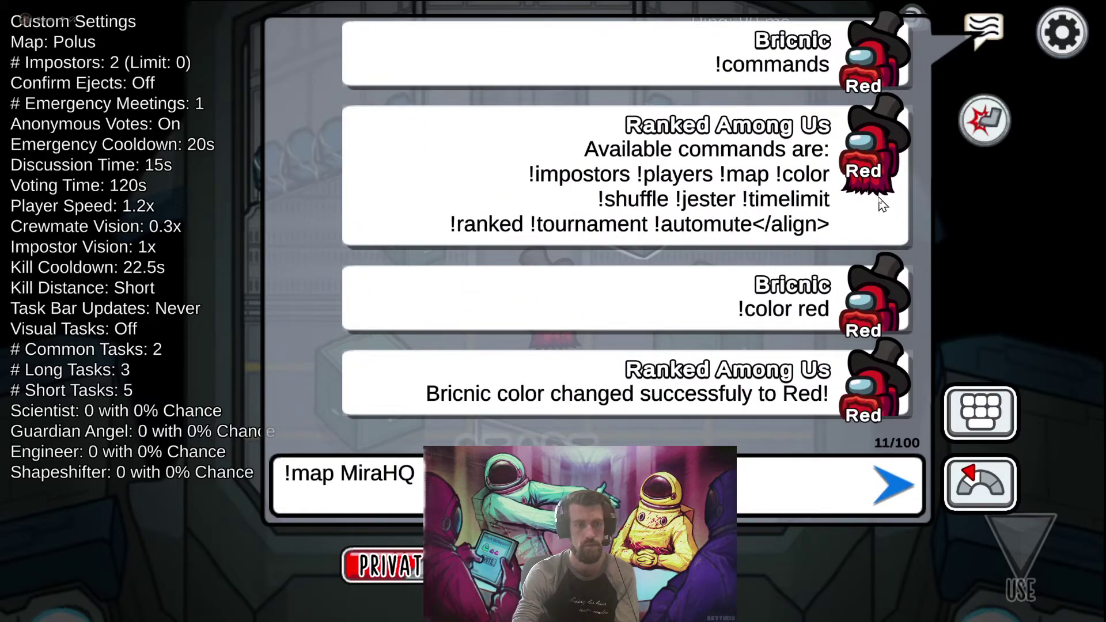
pyautogui.press('Return')
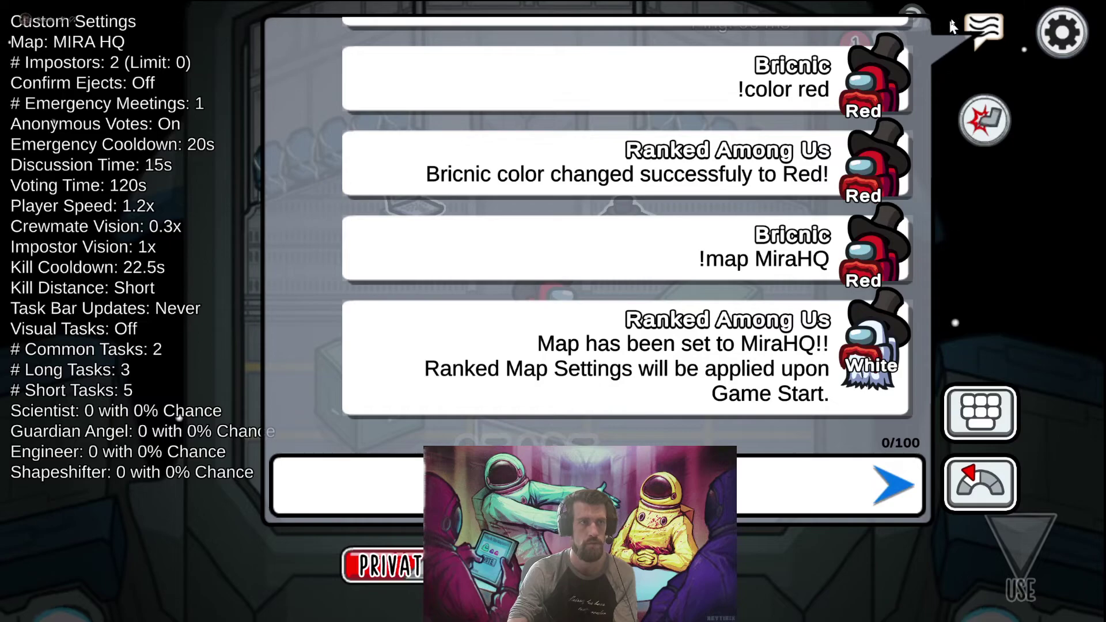
pyautogui.click(974, 28)
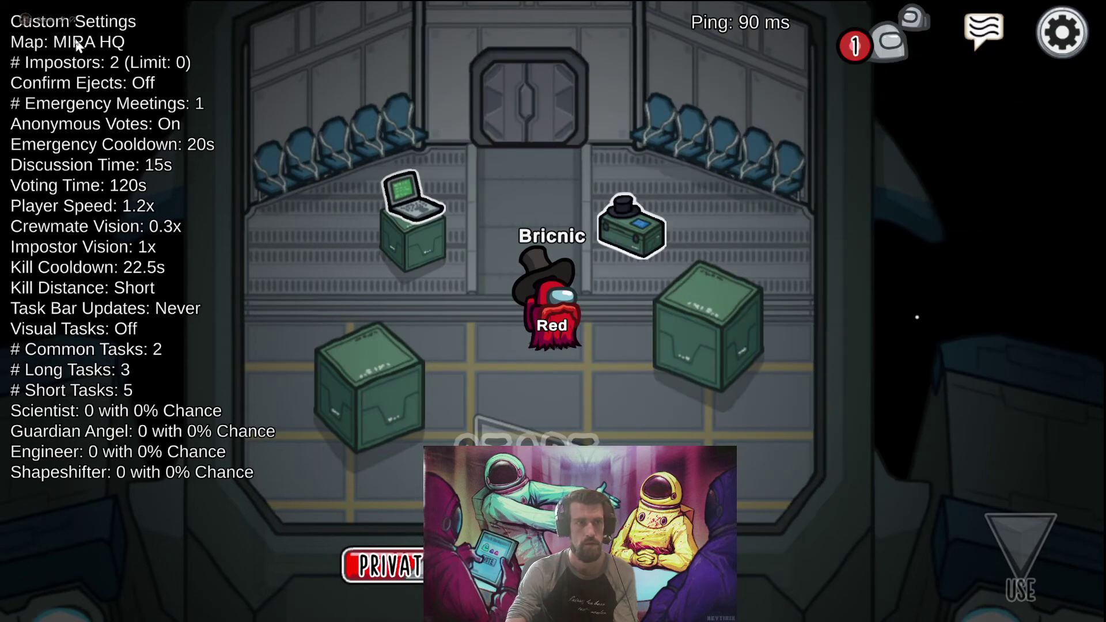
pyautogui.press('a')
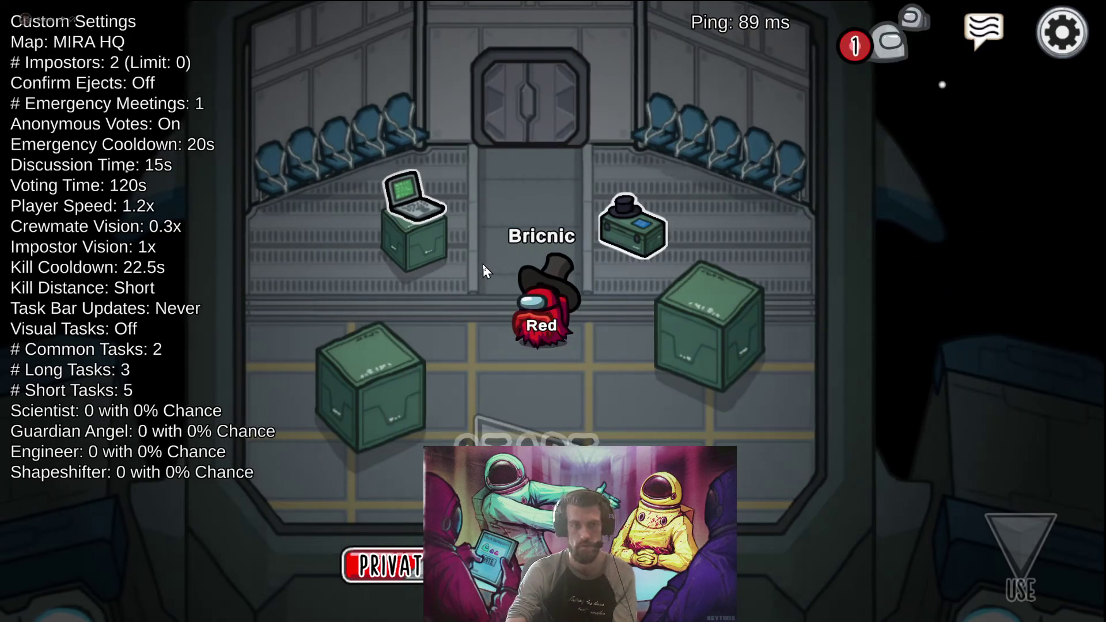